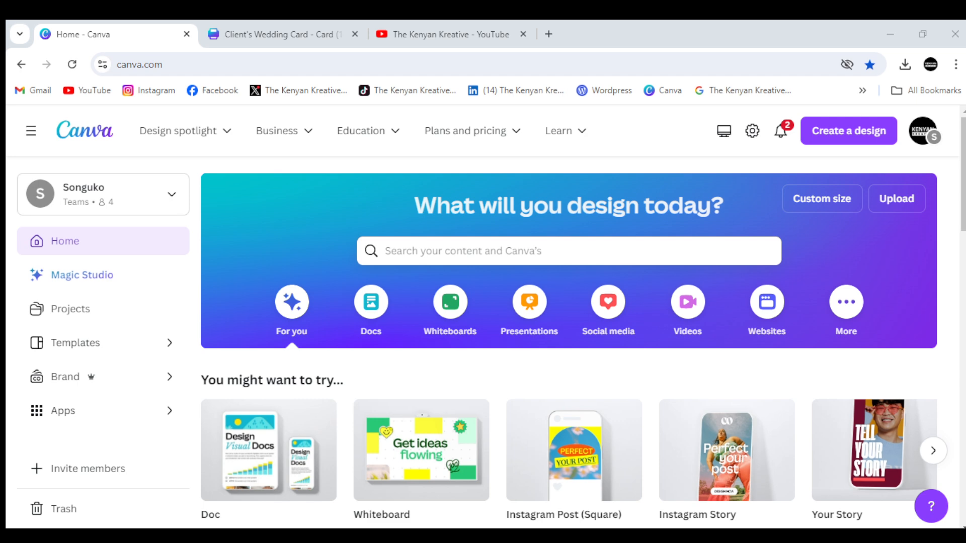
- Open the Client's Wedding Card from the recent designs and add a blank second page
scroll(514, 358, "down", 3)
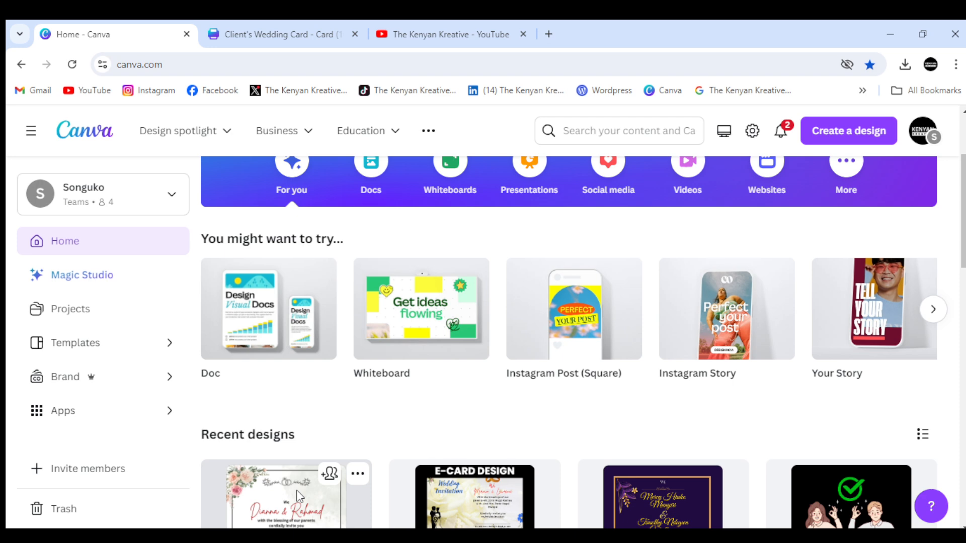
left_click(297, 490)
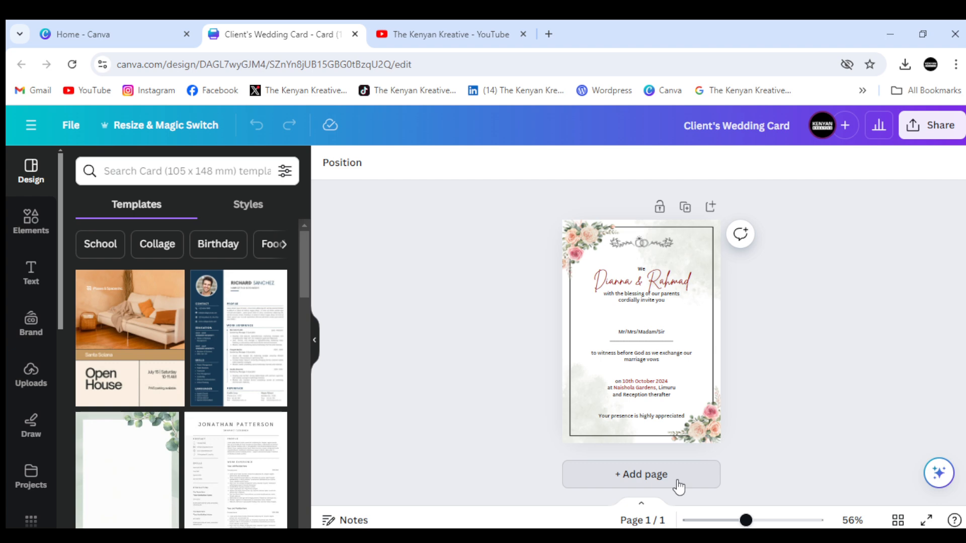
left_click_drag(746, 520, 760, 521)
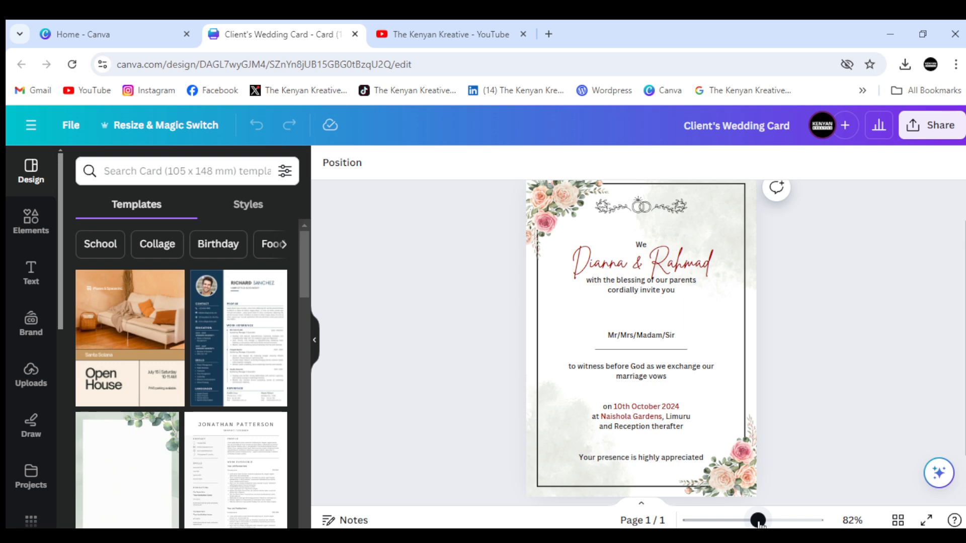
scroll(692, 474, "down", 1)
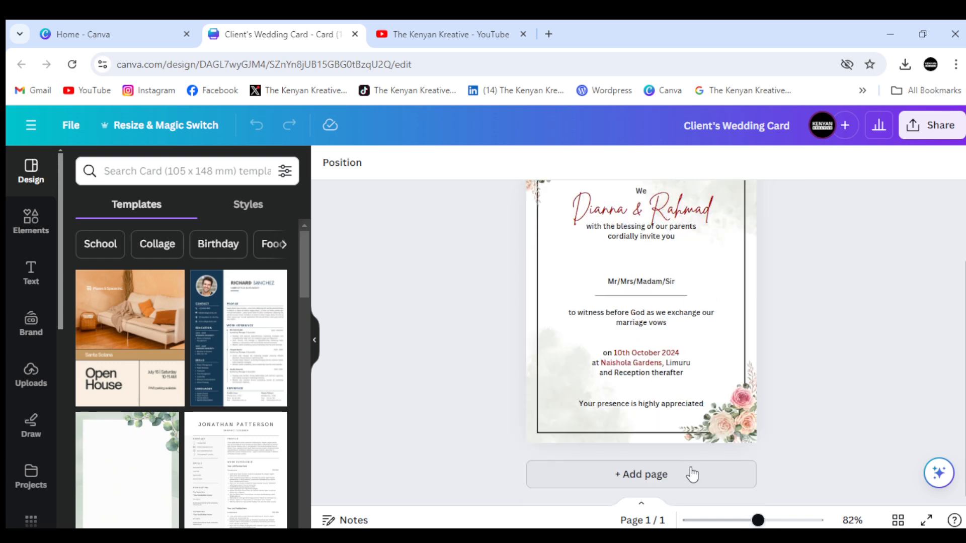
left_click(692, 474)
- Check the border on page 1, select the blank page 2 and search the elements for "borders rectangle"
scroll(651, 379, "up", 5)
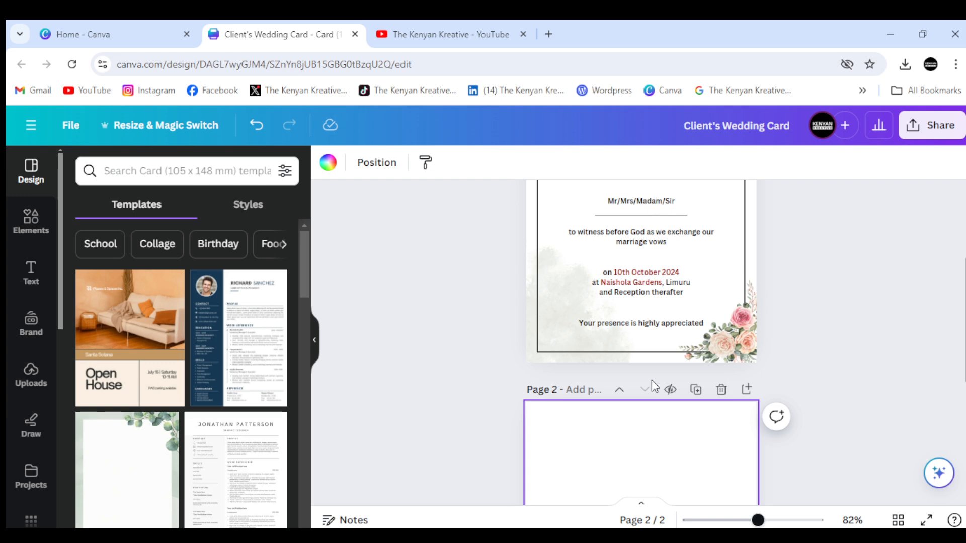
scroll(651, 379, "up", 4)
left_click(538, 361)
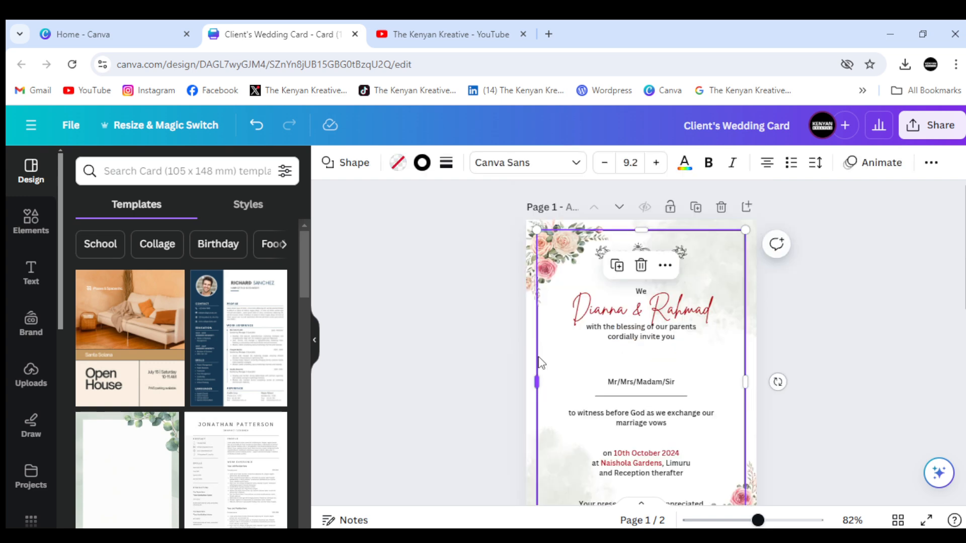
scroll(617, 395, "down", 5)
left_click(617, 396)
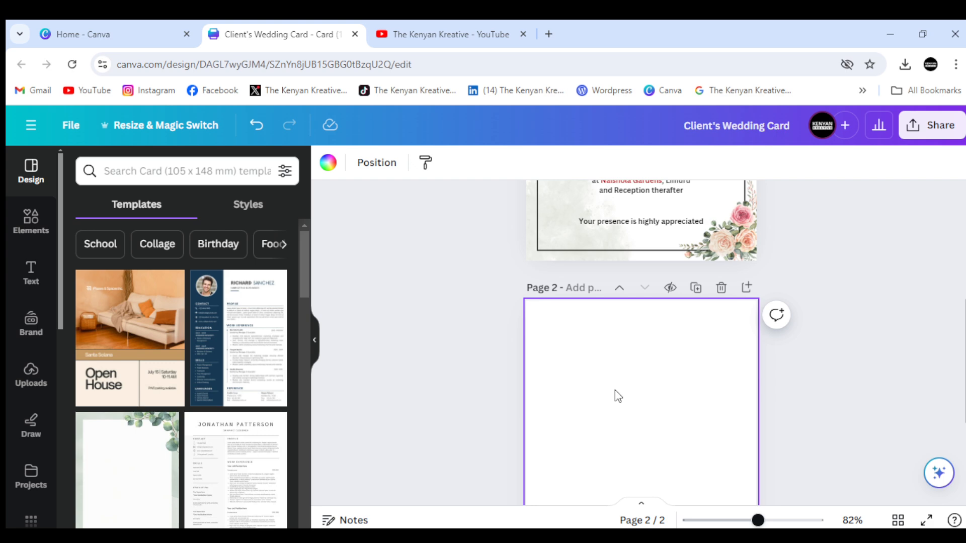
left_click(31, 220)
left_click(151, 171)
type("broder")
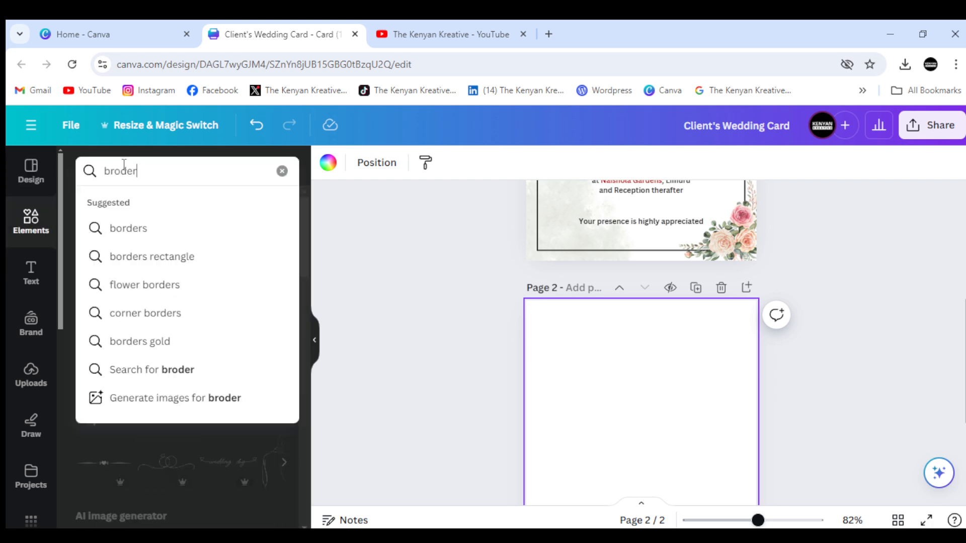
left_click(166, 257)
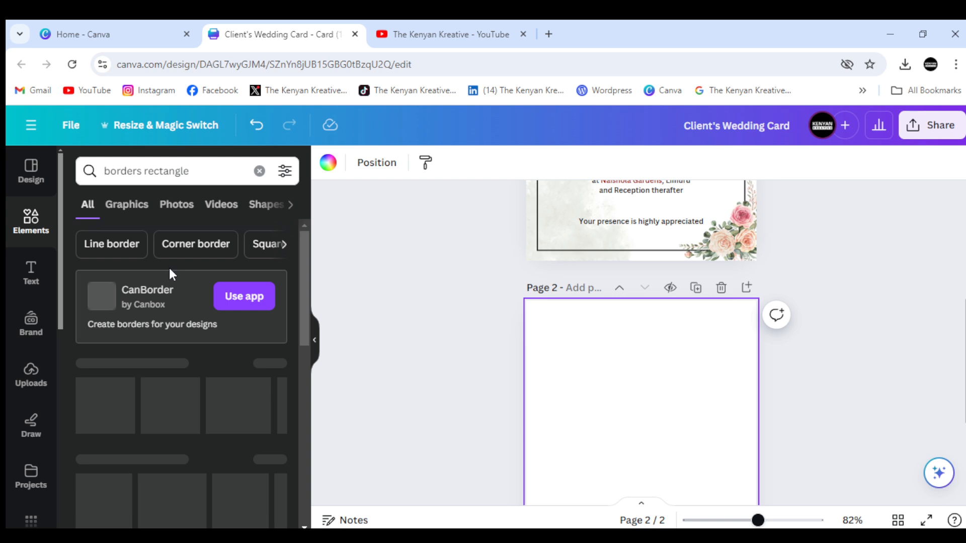
- Add the plain gold portrait rectangle border from the graphics results to page 2
scroll(182, 338, "down", 5)
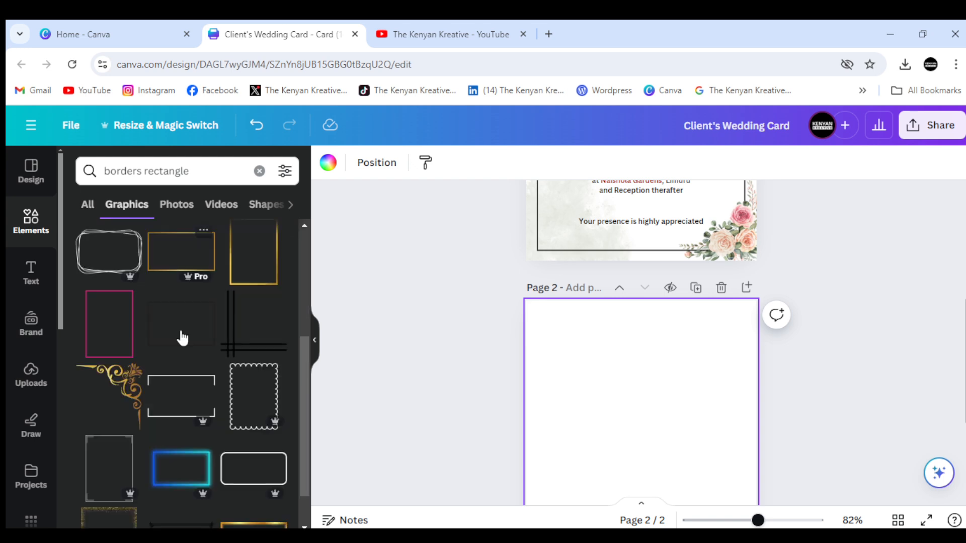
scroll(183, 338, "up", 1)
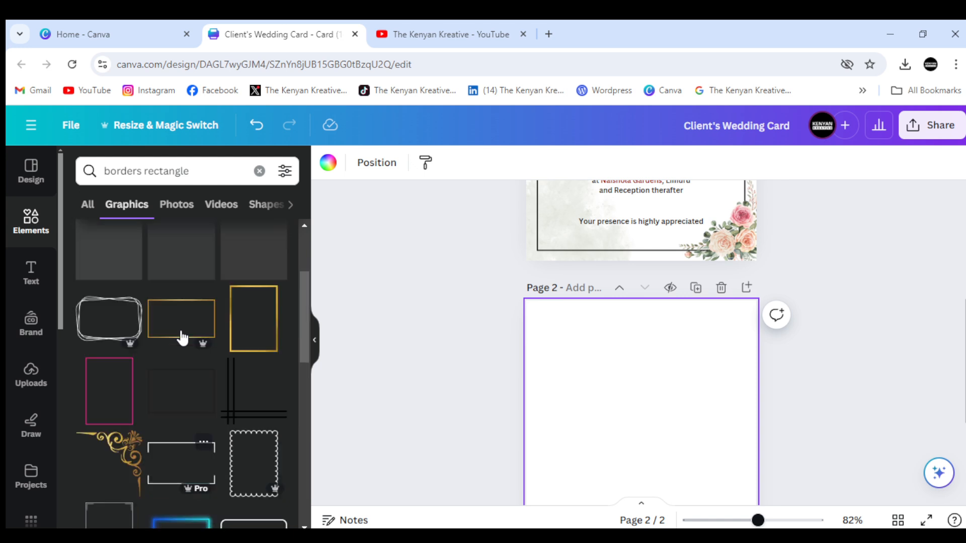
left_click(254, 318)
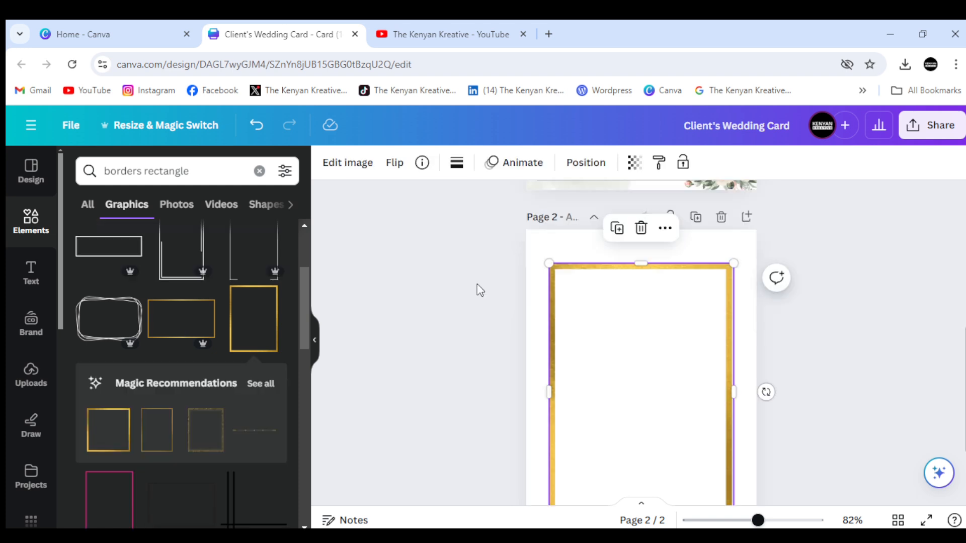
- Search the graphics for "flowers" and try a pink floral corner piece in page 2's upper-left corner
scroll(504, 301, "down", 2)
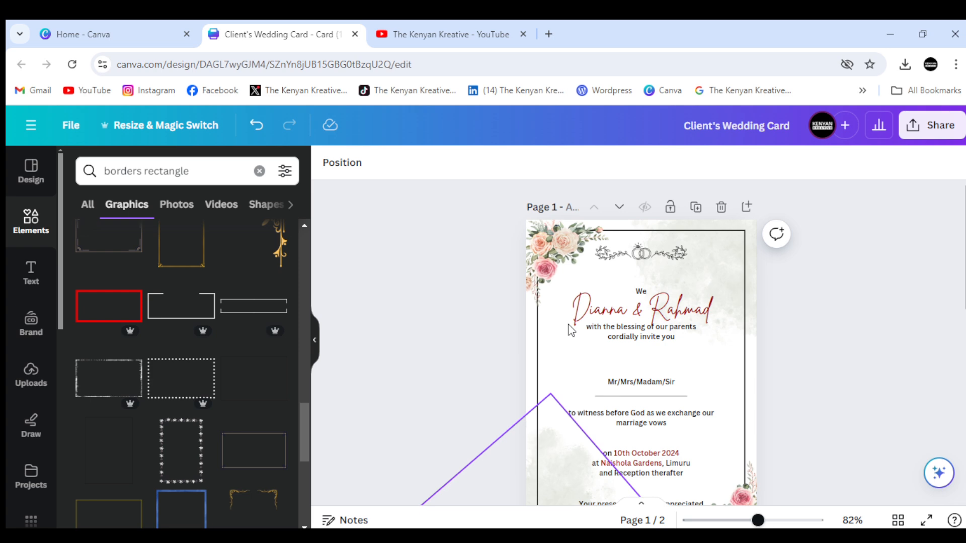
type("l")
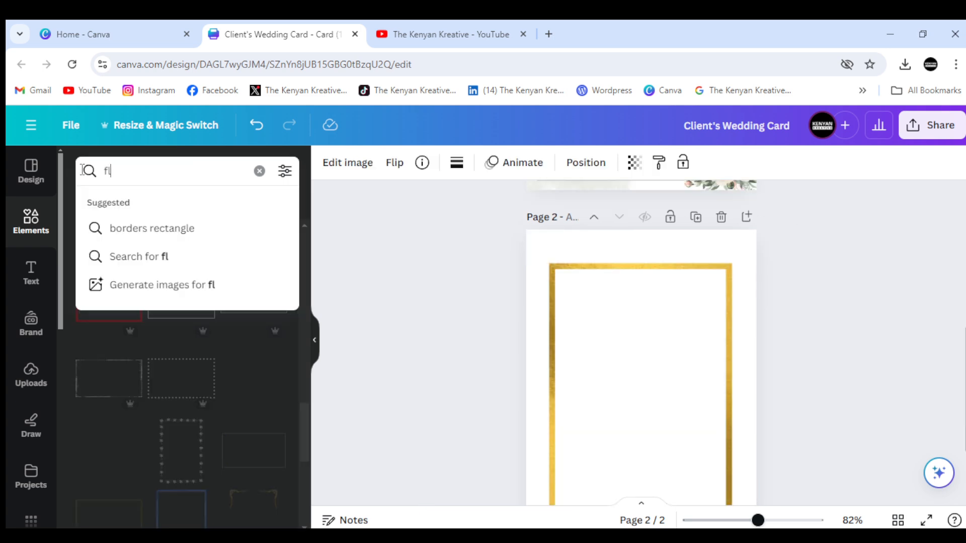
type("owers")
key("Return")
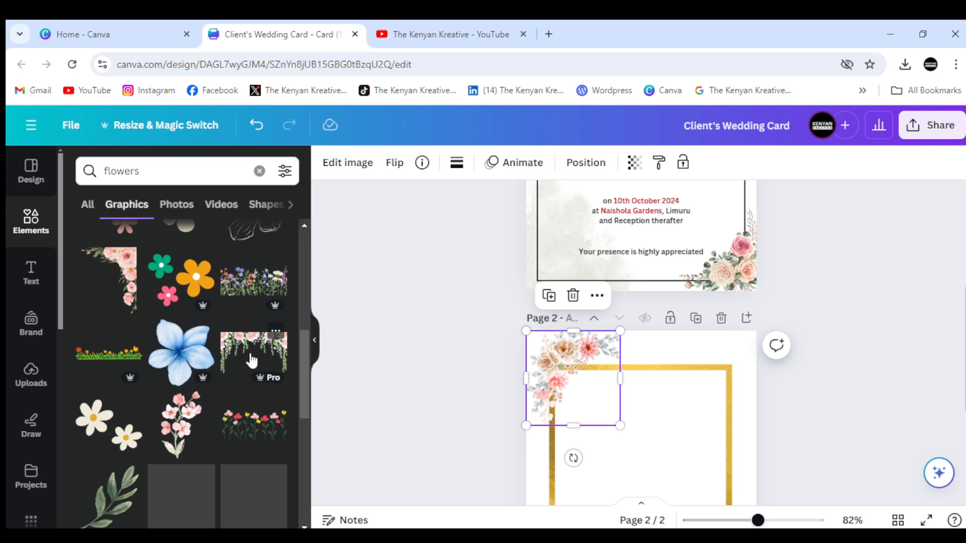
scroll(251, 360, "down", 5)
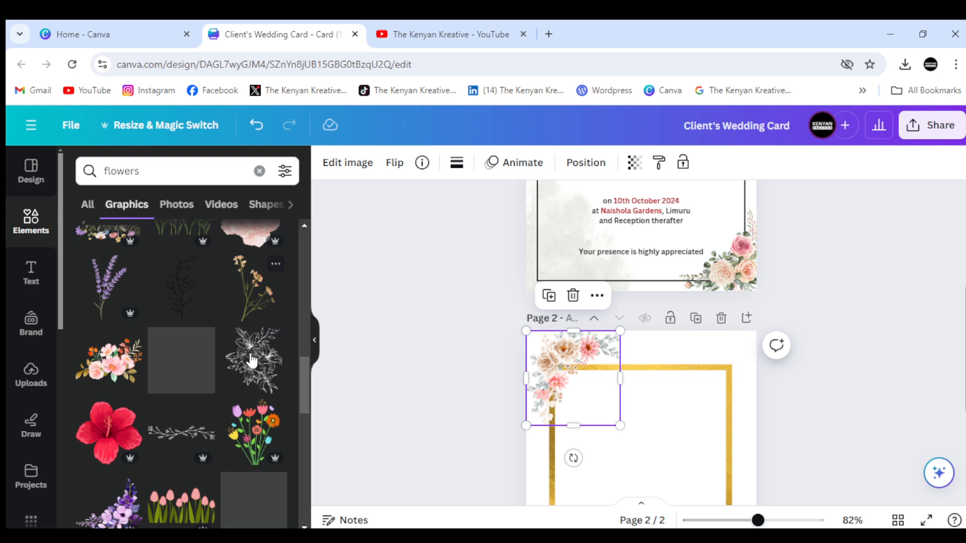
scroll(252, 360, "down", 5)
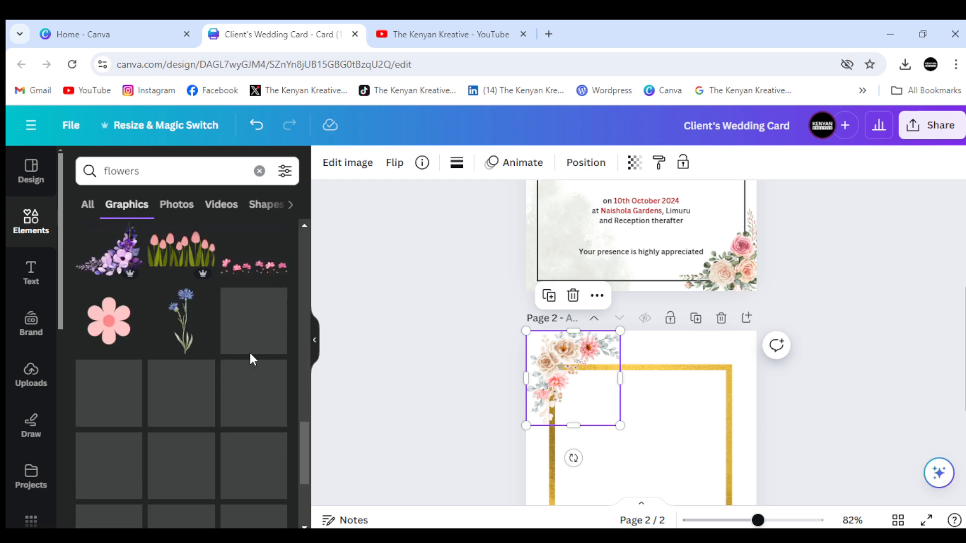
scroll(250, 355, "down", 1)
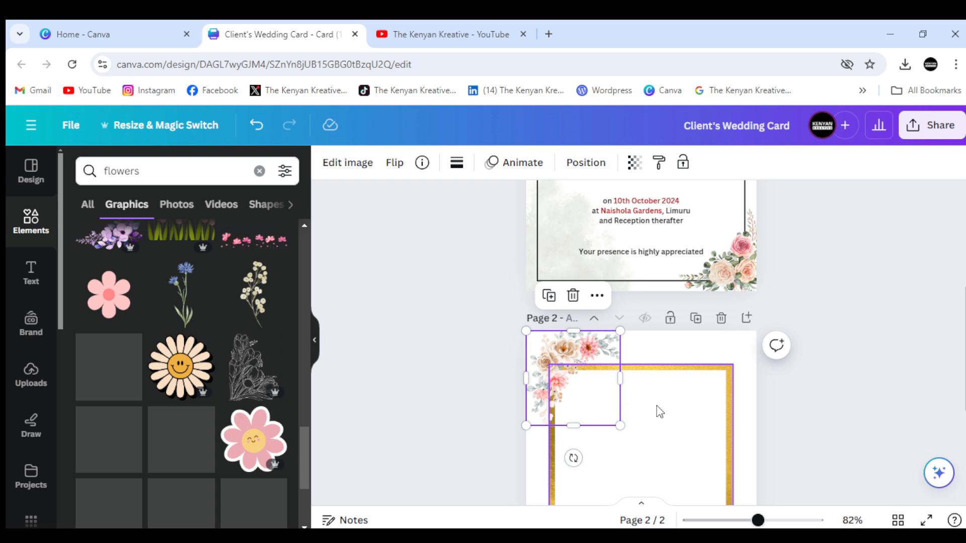
- Copy the title "Decorative Floral Border" from page 1's floral graphic and search the graphics for it
left_click(421, 162)
left_click_drag(484, 197, 569, 197)
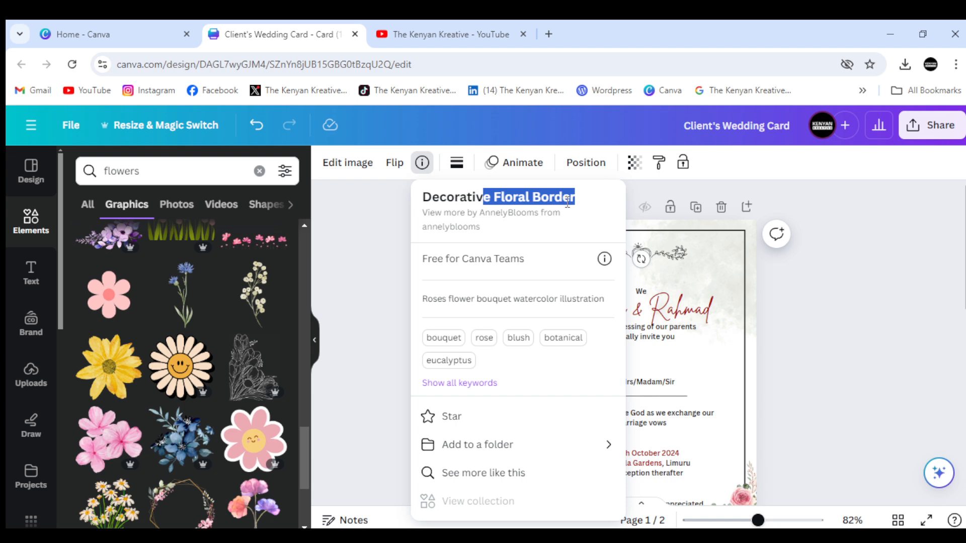
left_click_drag(567, 201, 381, 214)
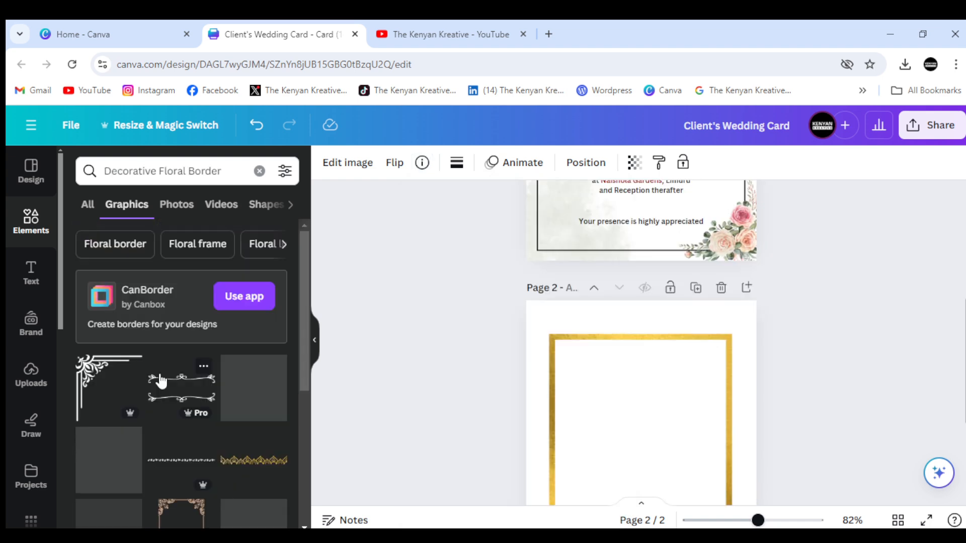
- Place the pink rose bouquet in page 2's upper-left corner and a rotated duplicate in its lower-right corner
scroll(161, 381, "down", 2)
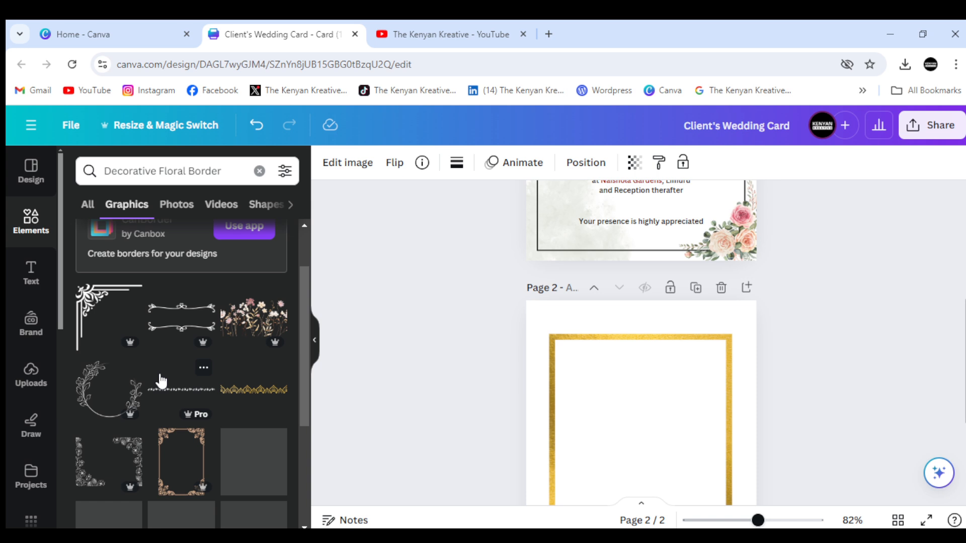
scroll(161, 381, "down", 2)
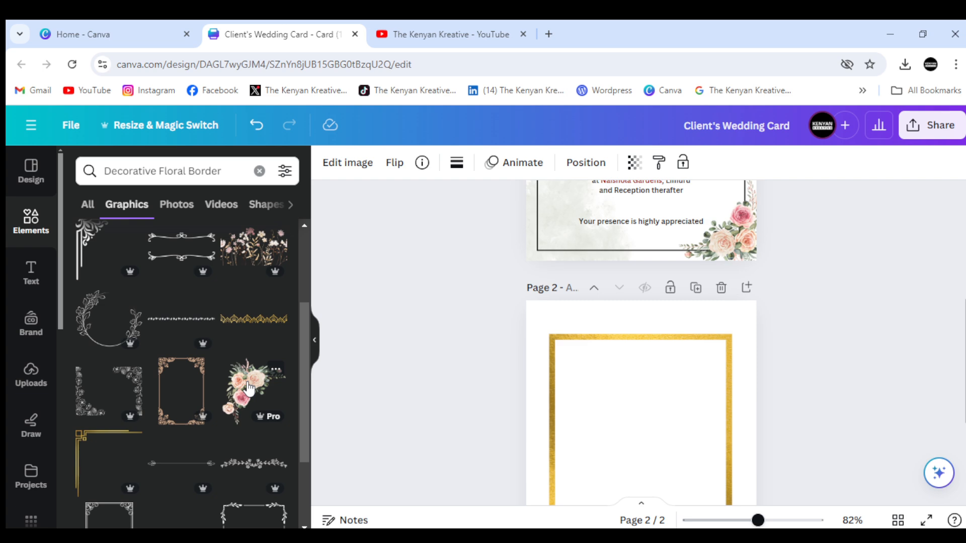
left_click(248, 388)
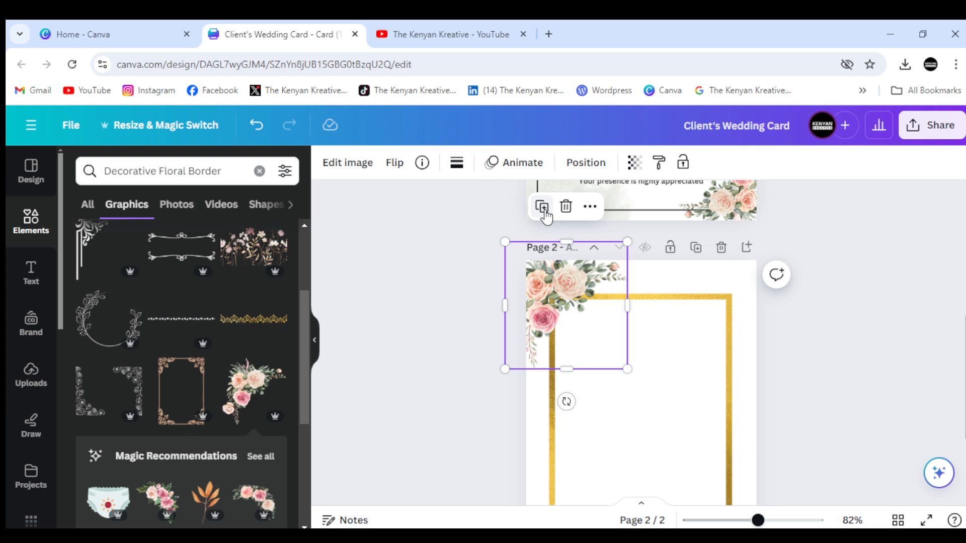
left_click(541, 207)
left_click_drag(574, 410, 576, 213)
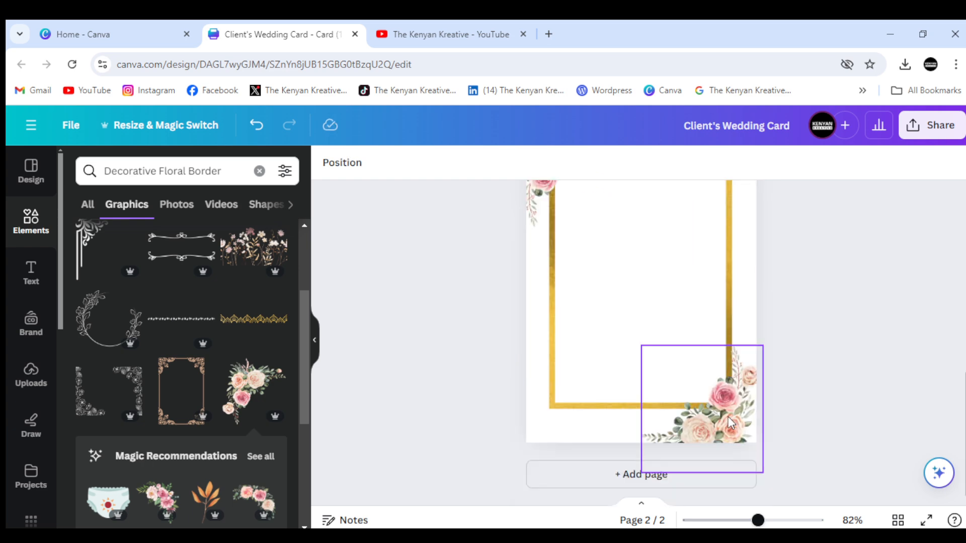
- Place the wedding rings ornament centred inside the upper edge of page 2's gold frame
scroll(729, 422, "up", 5)
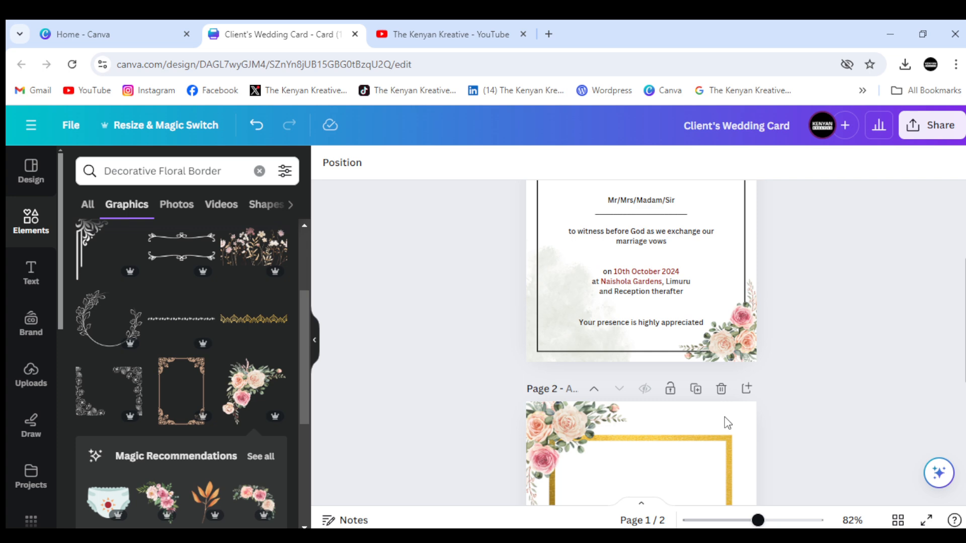
scroll(728, 423, "down", 2)
left_click(652, 425)
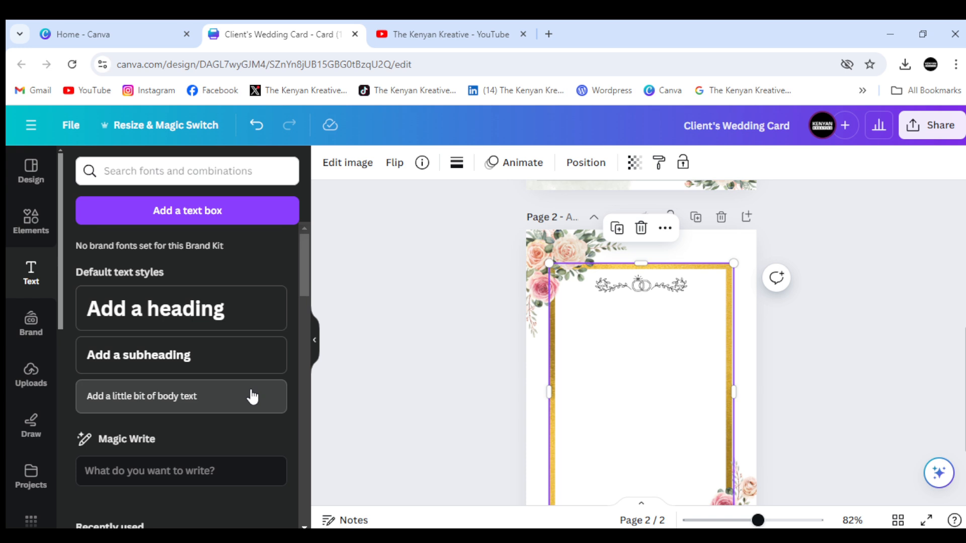
- Add the bold body text "We" centred directly below the rings ornament on page 2
left_click(252, 397)
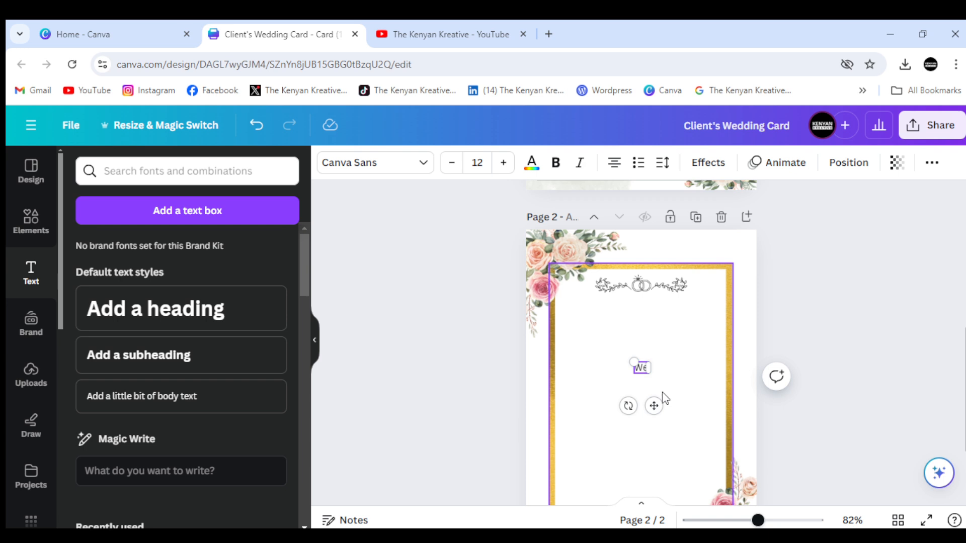
left_click_drag(642, 369, 642, 306)
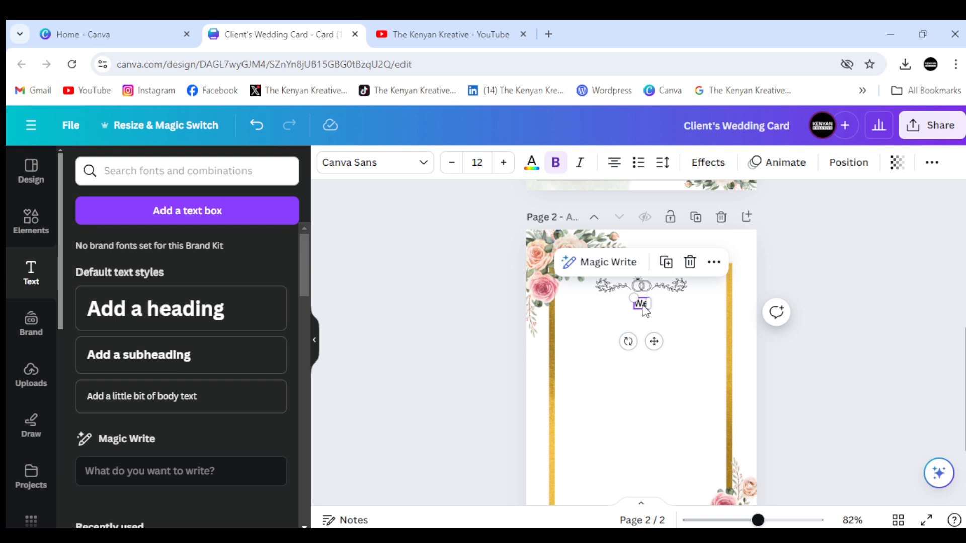
left_click(607, 357)
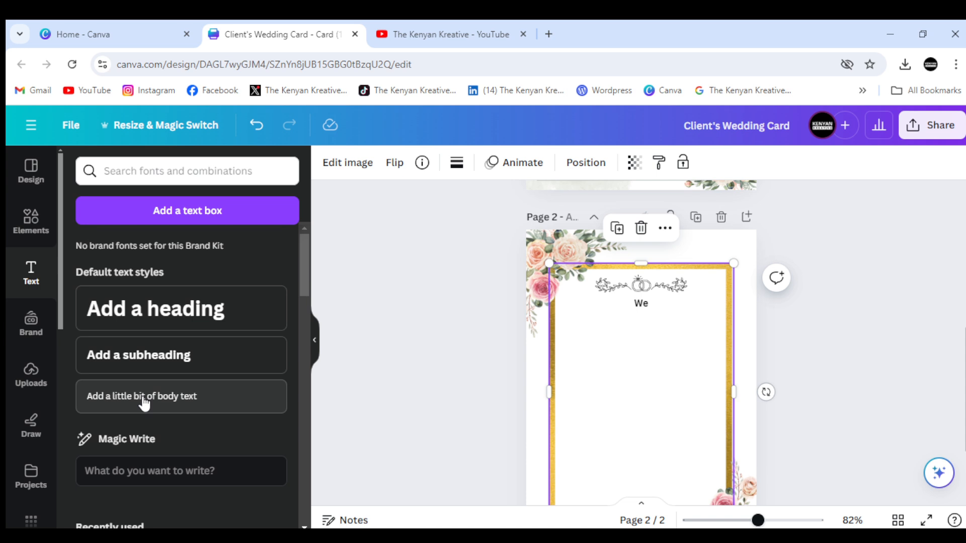
- Add body text below "We" in the Brittany font with the couple's first names, coloured dark red
left_click(144, 398)
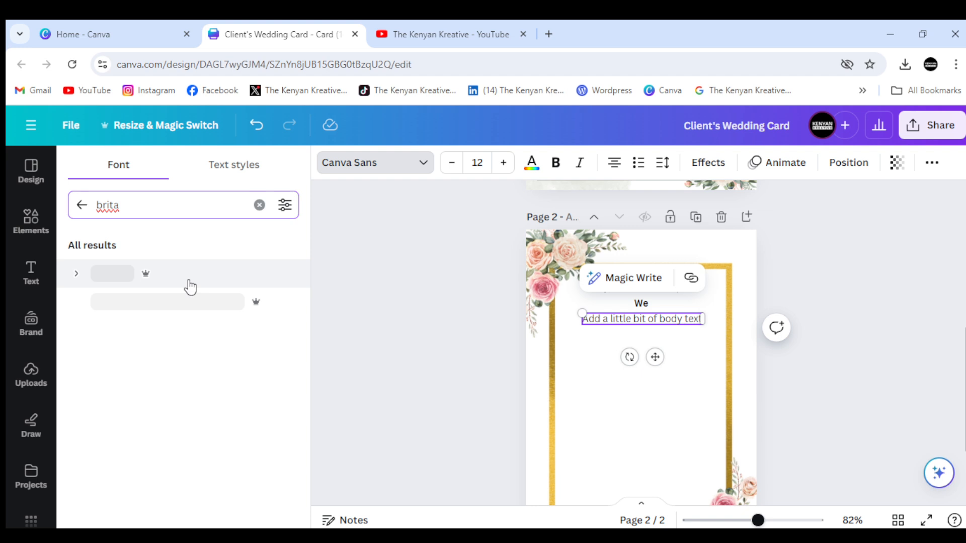
key("BackSpace")
type("t")
left_click(190, 284)
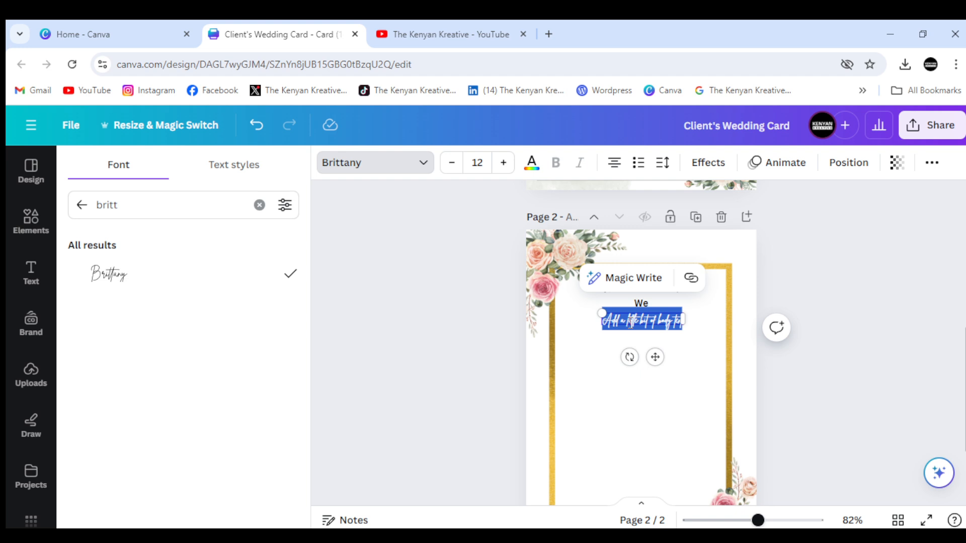
type("Daniel & Rahma")
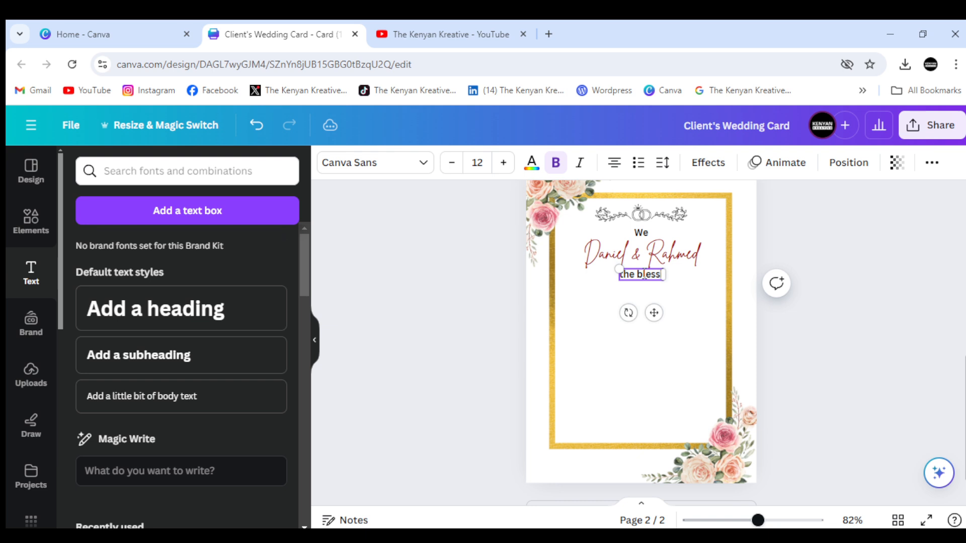
- Add bold text "the blessing of our parents cordially invite you" below the names, with "Mr/Mrs/Madam/Sir" centred beneath it
left_click(794, 273)
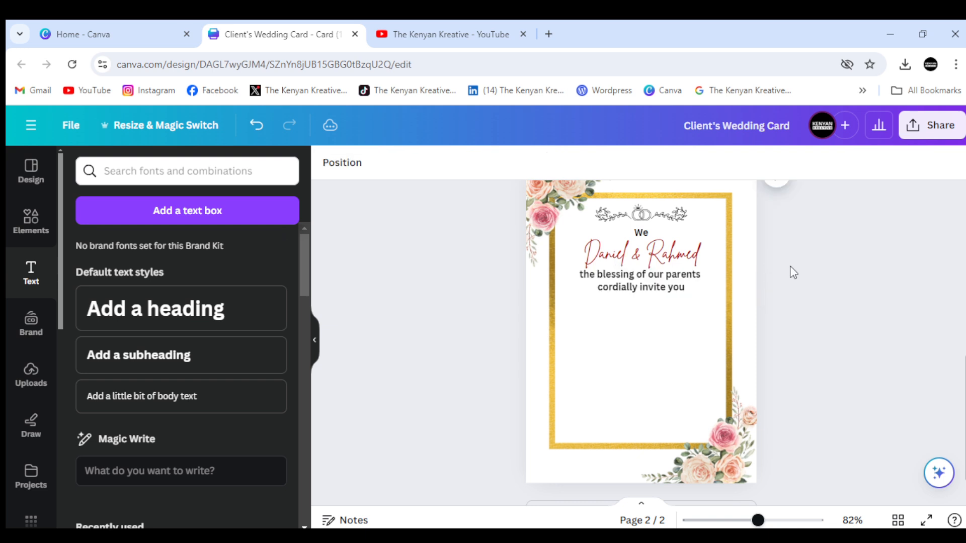
scroll(736, 278, "up", 1)
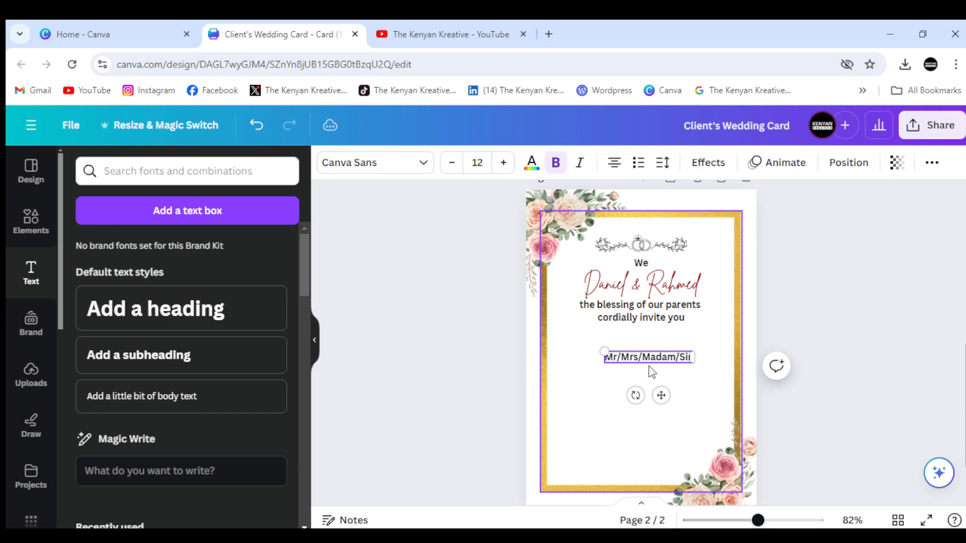
left_click(654, 294)
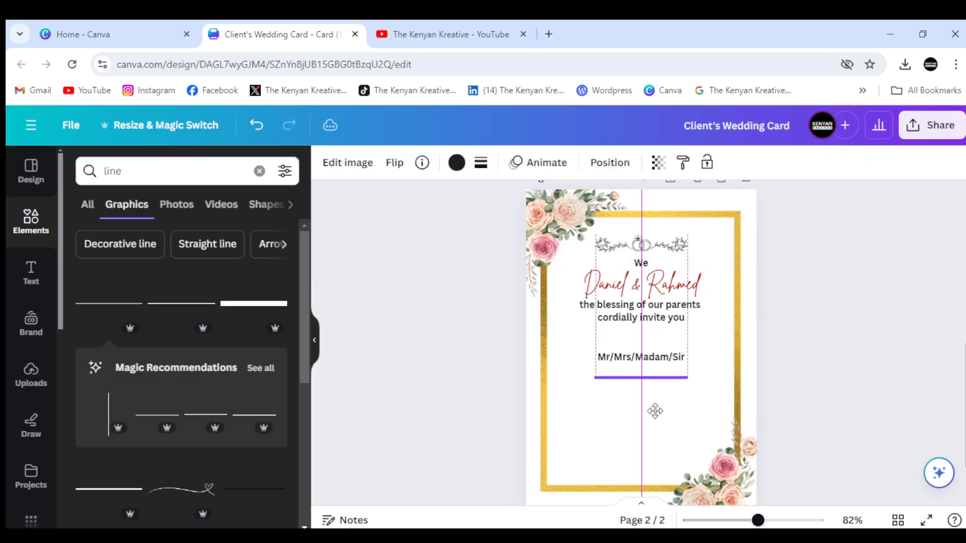
- Place a thin black horizontal line centred just below "Mr/Mrs/Madam/Sir" on page 2
left_click_drag(655, 411, 654, 411)
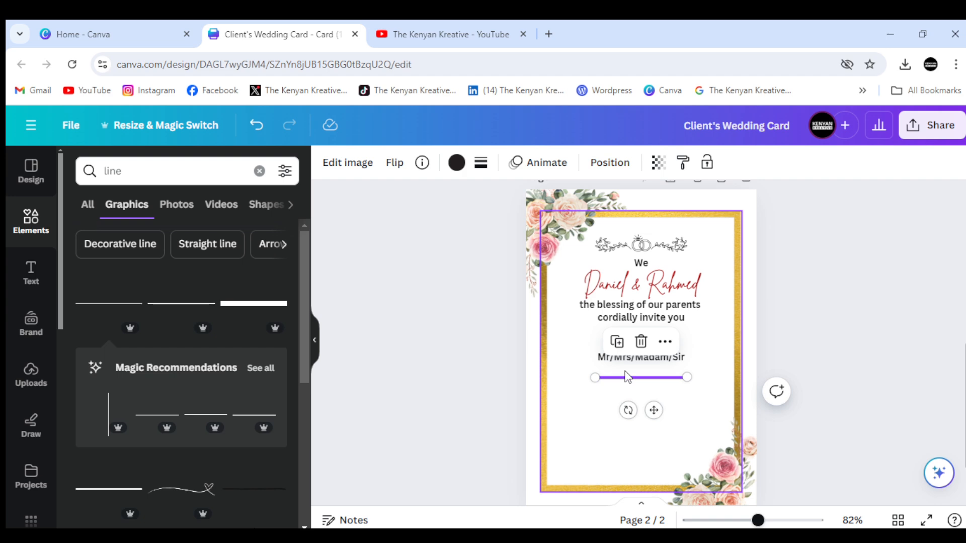
left_click(818, 348)
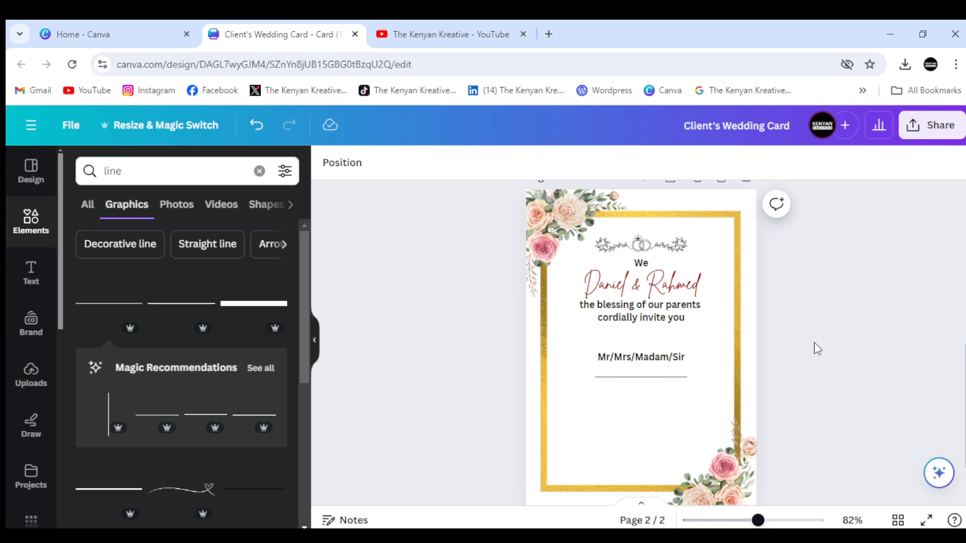
- Add bold text "to witness before God as we exchange our vows" below the line, with "on 10th October 2024 at Naishola Gardens in Limuru" beneath it
key("ctrl+v")
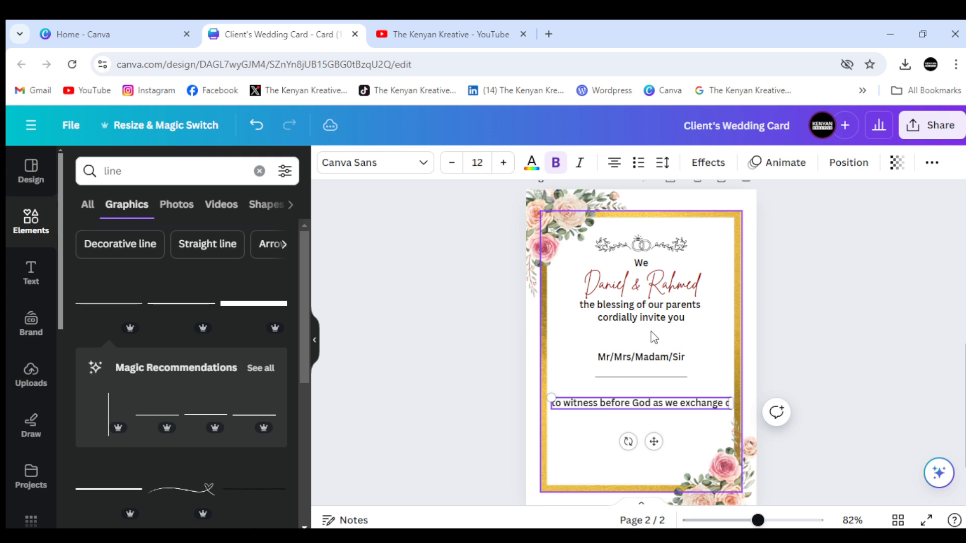
scroll(801, 389, "up", 5)
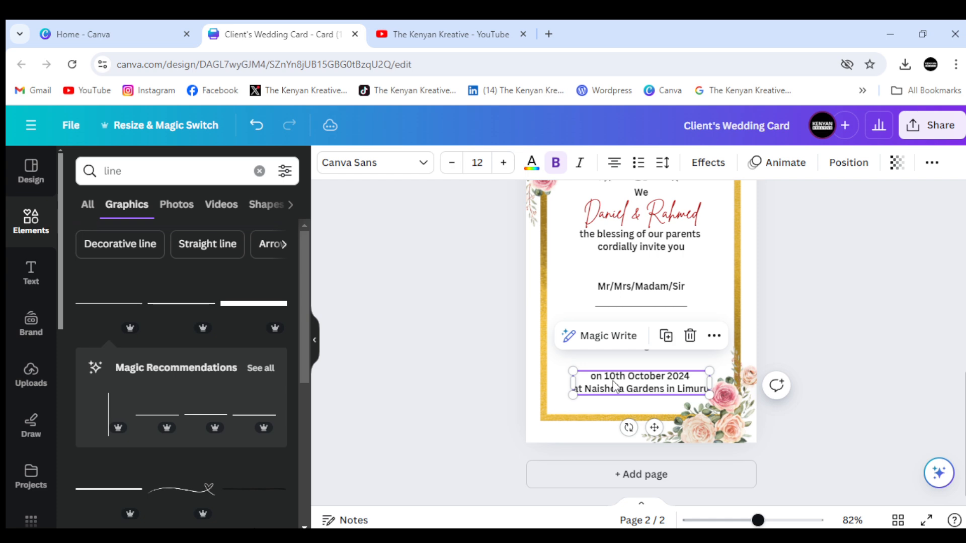
scroll(653, 327, "up", 3)
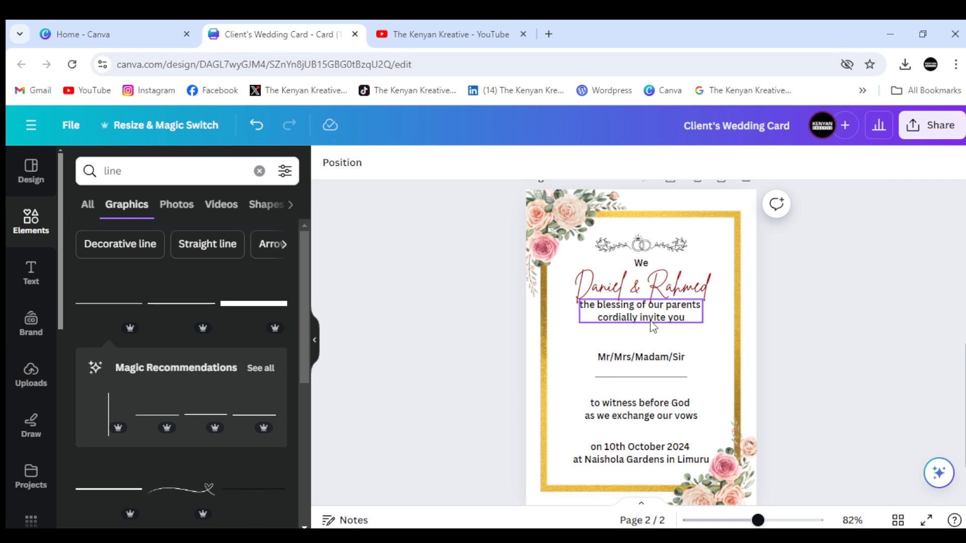
- Shift the parents' blessing text slightly down from the couple's names and raise the thin line closer to "Mr/Mrs/Madam/Sir"
left_click_drag(652, 327, 652, 331)
left_click_drag(648, 376, 647, 373)
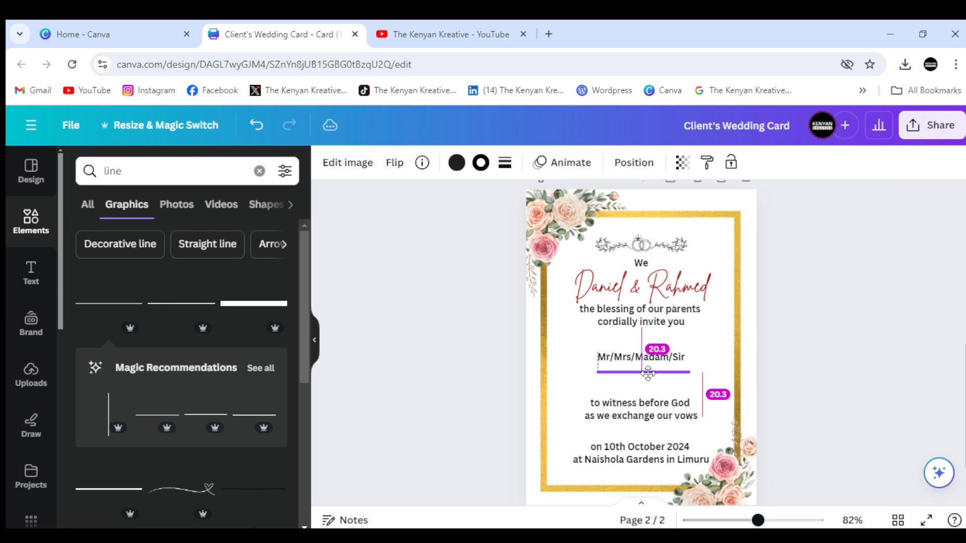
- Search the graphics library for "white wedding background"
left_click(91, 171)
type("white wedding ba")
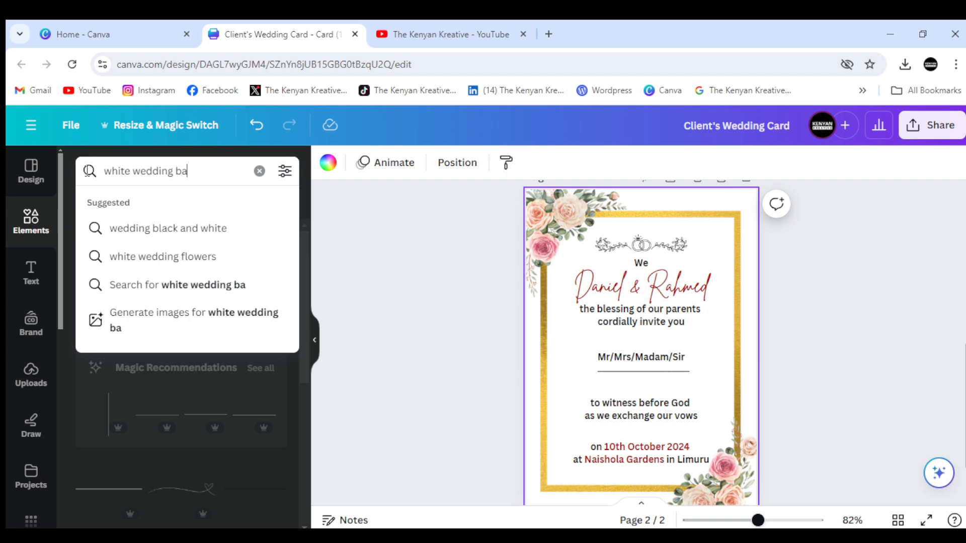
type("ckground")
key("Return")
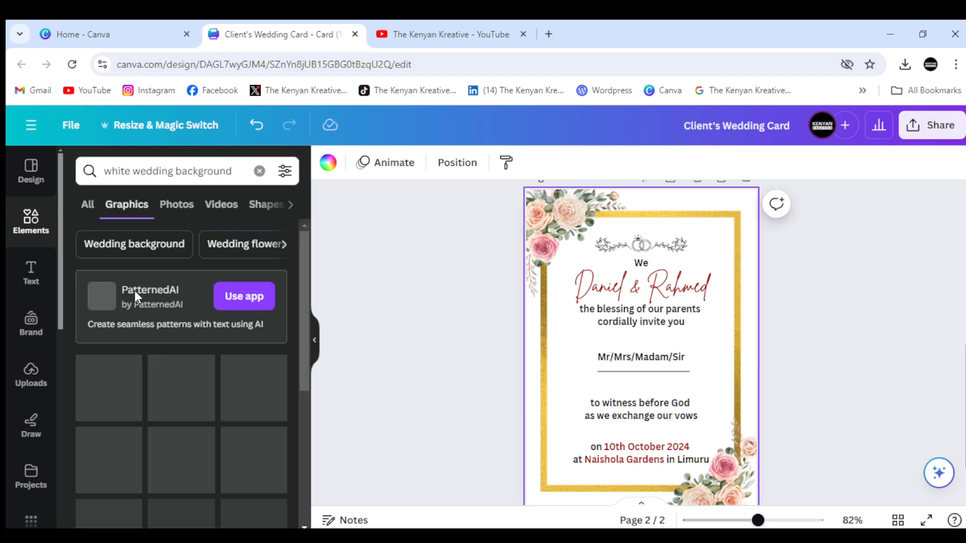